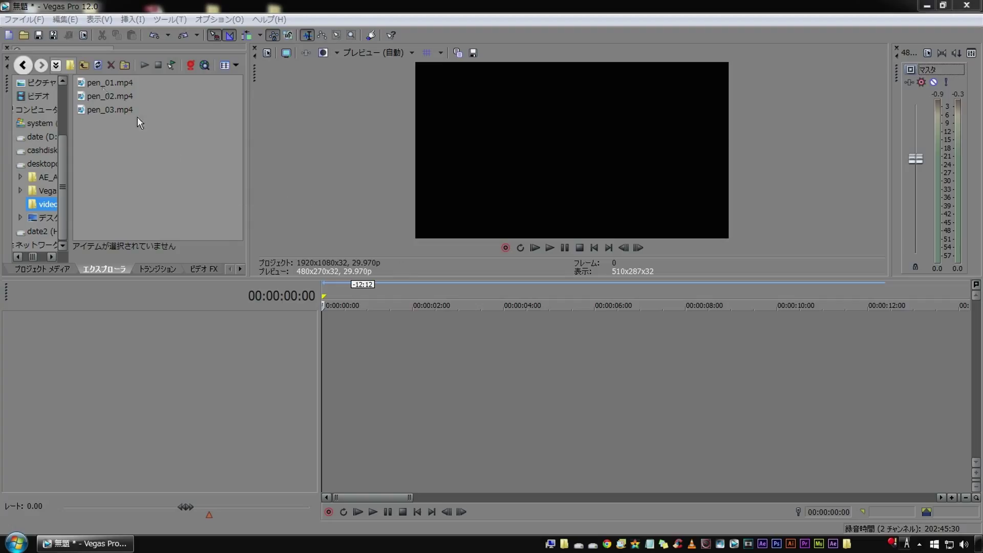
Place pen_01.mp4, pen_02.mp4 and pen_03.mp4 in sequence on the timeline, then return to the project start.
left_click(103, 85)
left_click(103, 112, "shift")
left_click_drag(108, 96, 285, 216)
left_click_drag(334, 333, 282, 342)
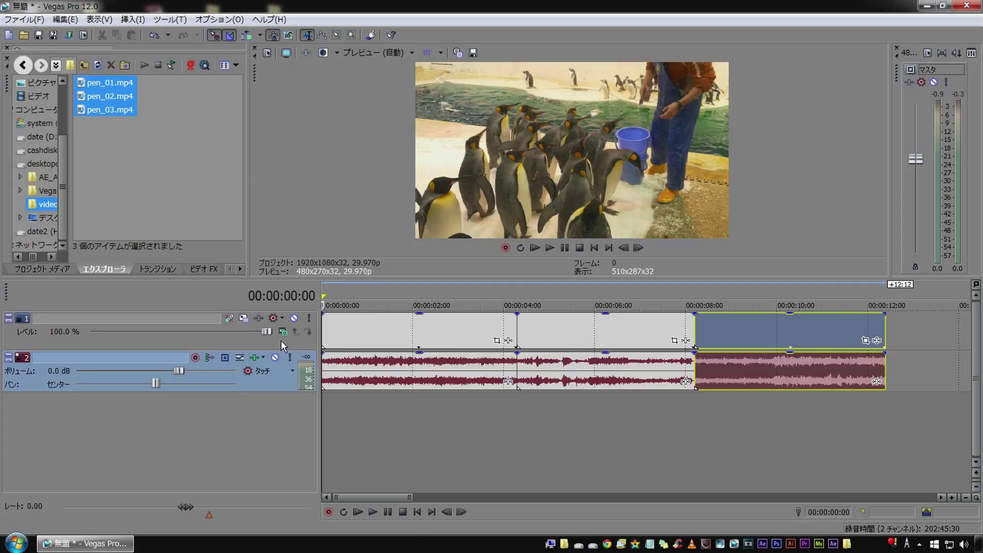
left_click(430, 433)
left_click(417, 511)
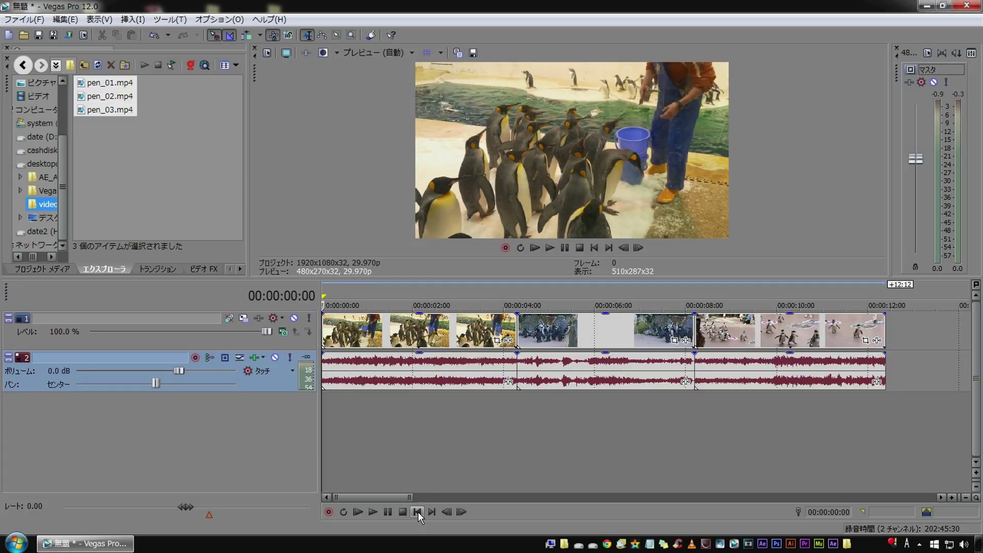
key("space")
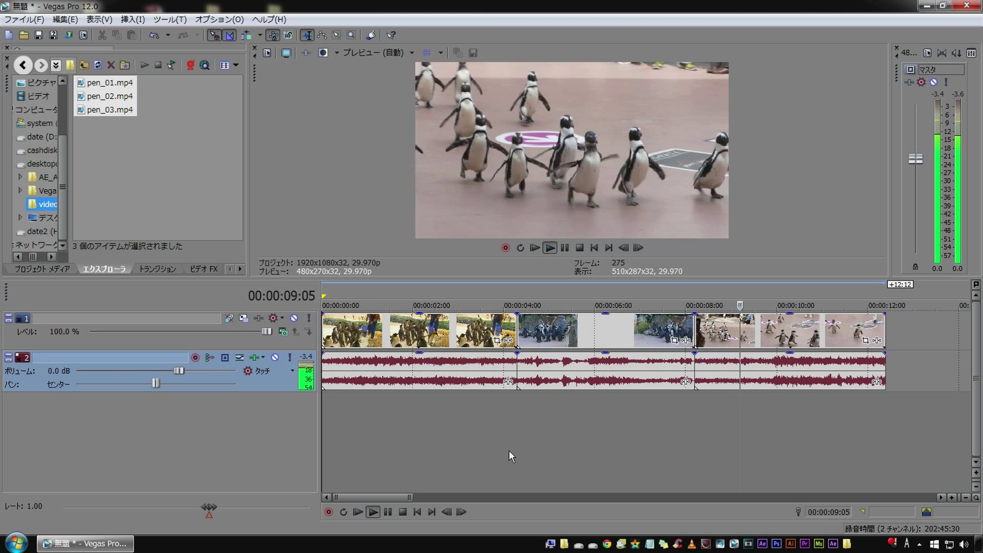
key("s")
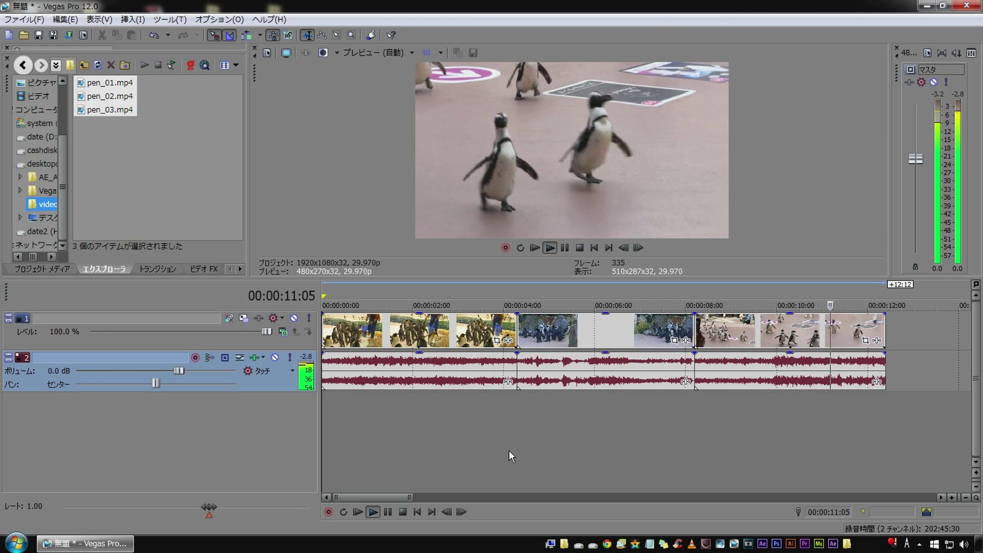
key("ctrl+z")
left_click(376, 426)
key("space")
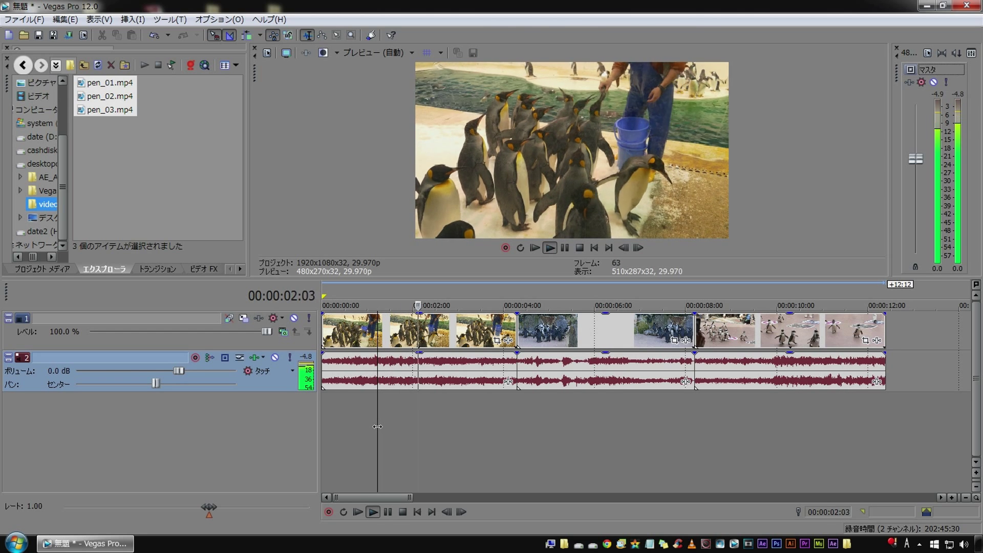
left_click(604, 410)
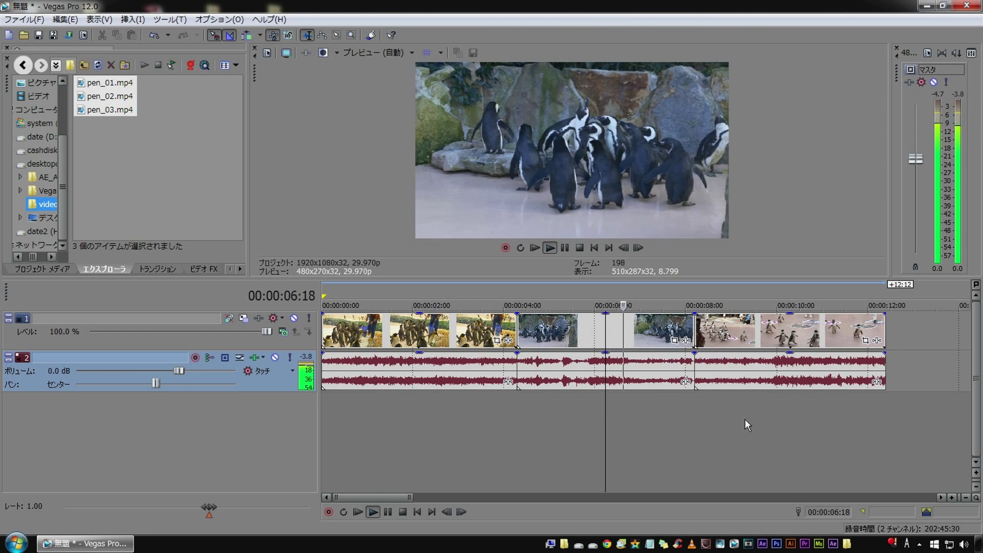
left_click(752, 419)
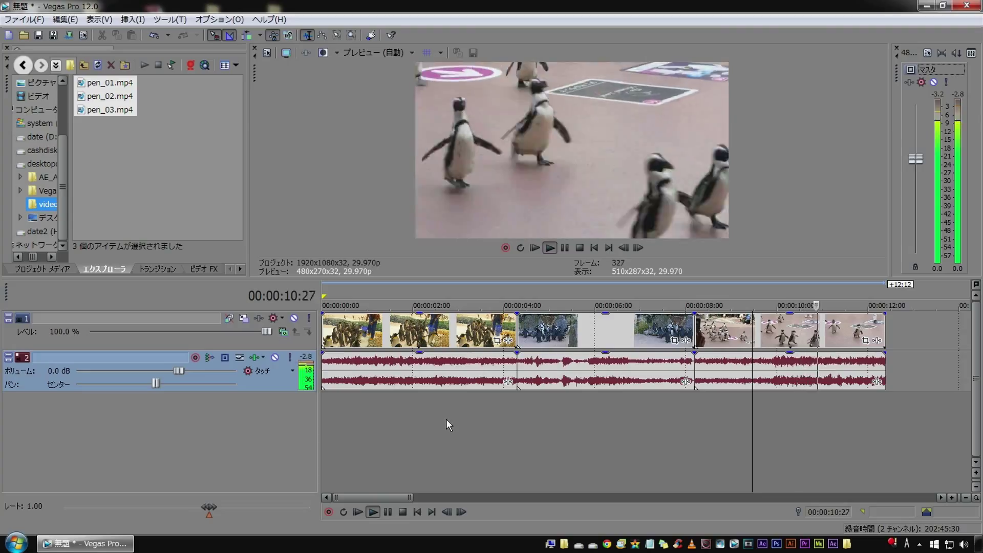
key("space")
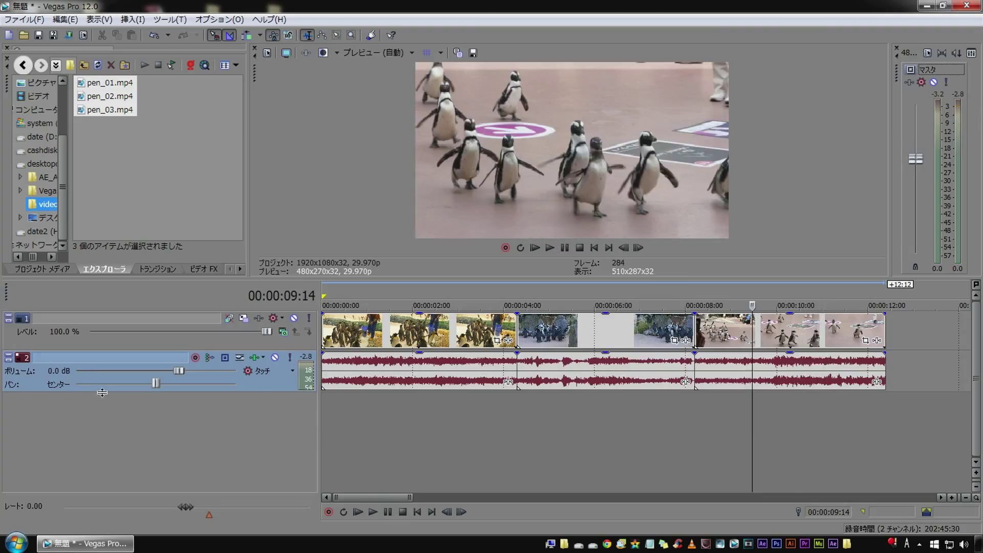
Enlarge audio track 2, preview playback from around 2–3 seconds, and select the first audio event's gain line.
left_click_drag(102, 392, 102, 440)
left_click(466, 468)
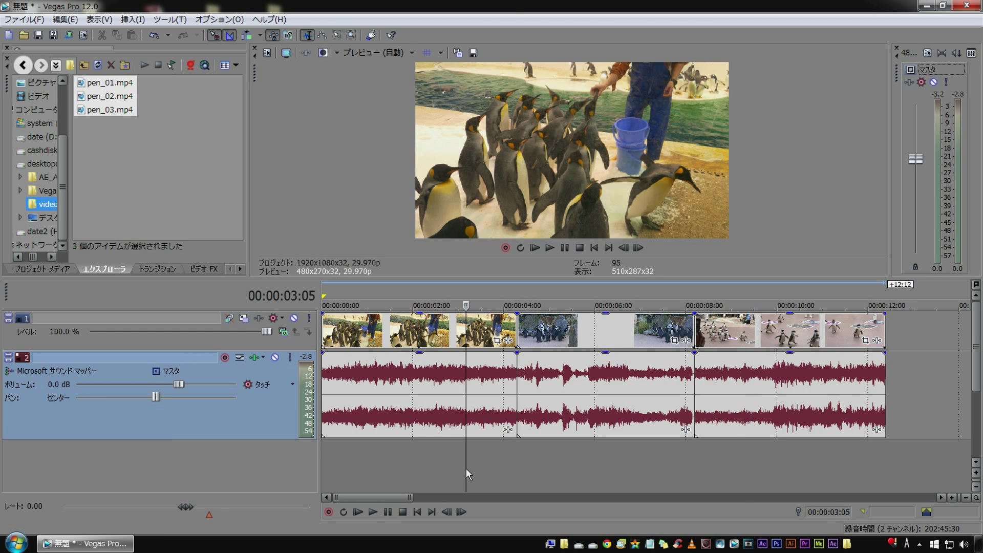
key("space")
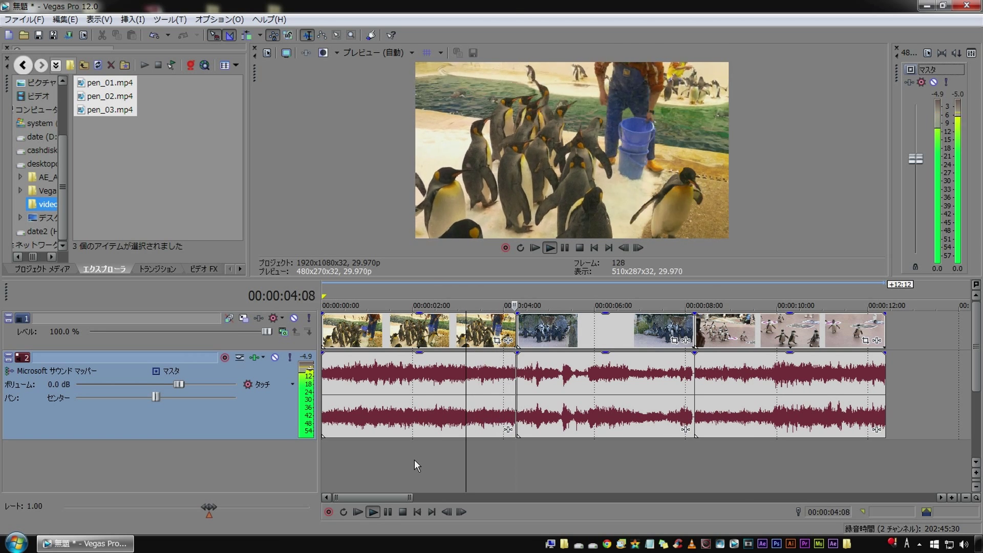
left_click(414, 459)
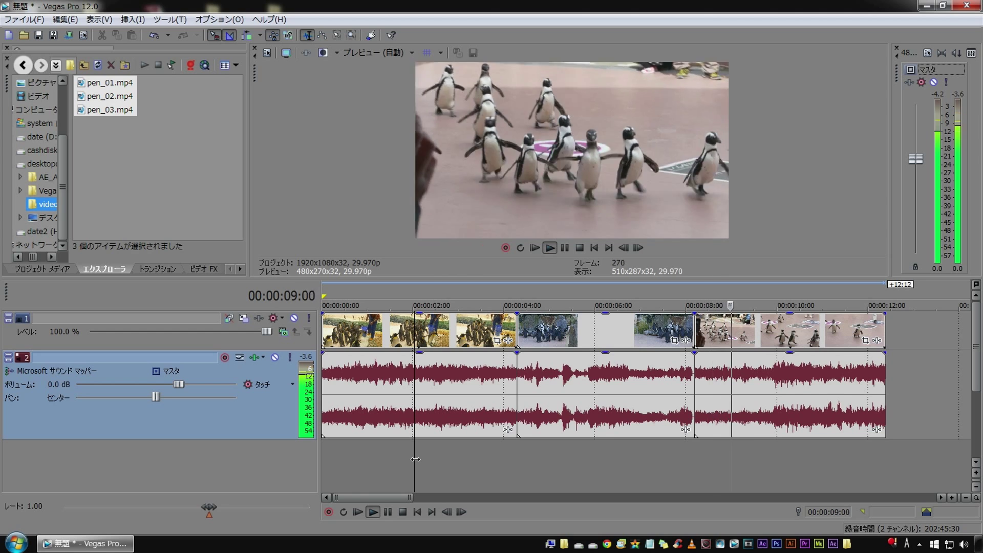
key("space")
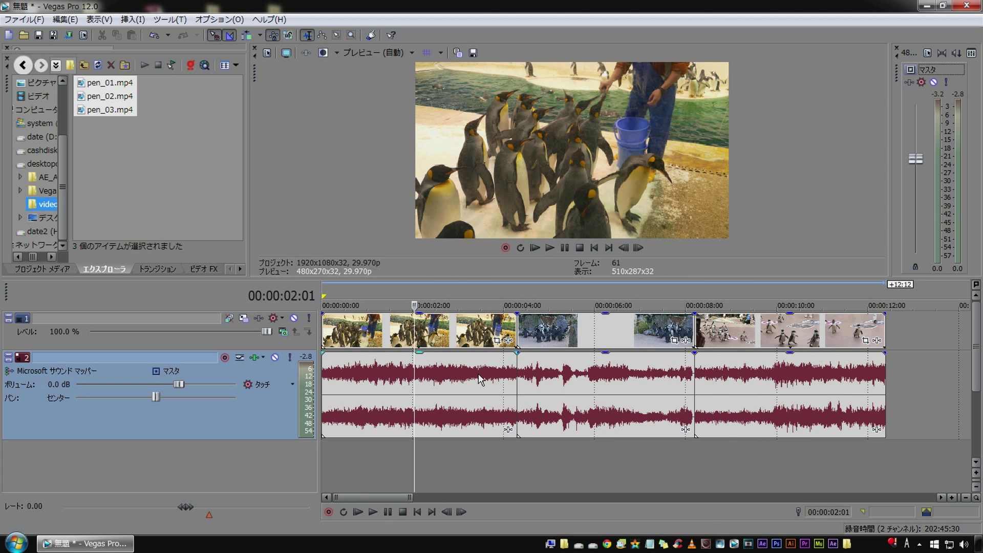
left_click(357, 376)
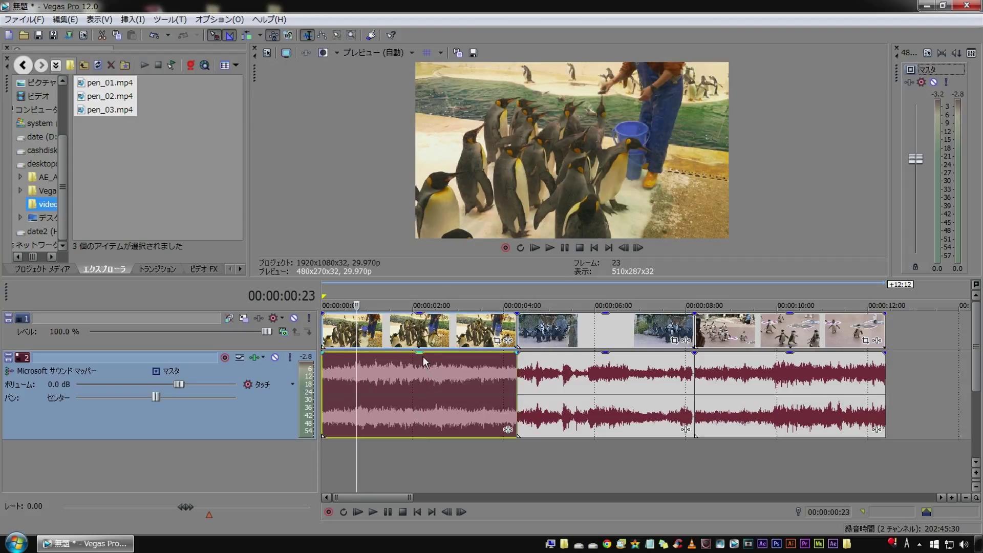
left_click_drag(418, 360, 417, 360)
Lower the first audio event's gain line to about -2.9 dB.
left_click_drag(417, 360, 411, 383)
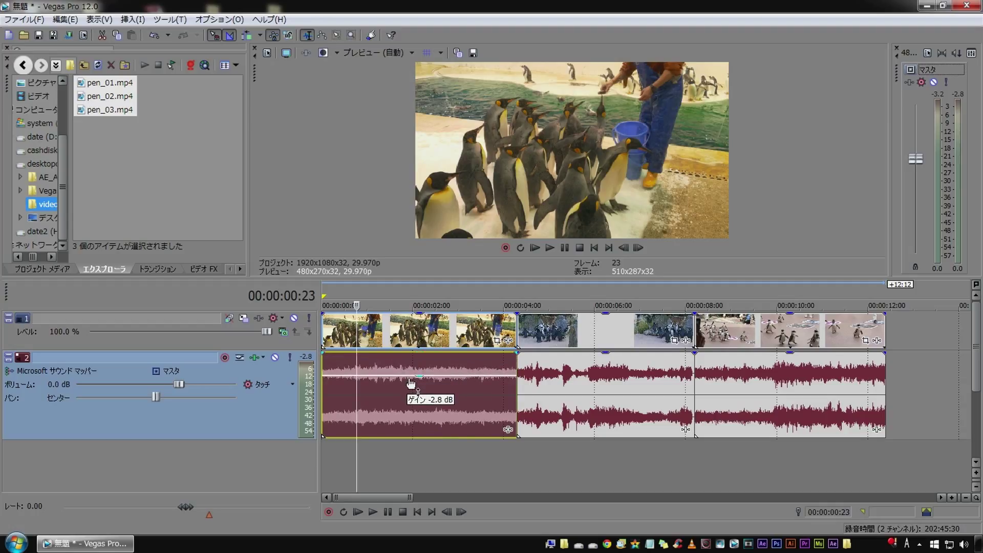
mouse_move(419, 383)
left_mouse_down()
mouse_move(435, 422)
mouse_move(435, 384)
left_mouse_up()
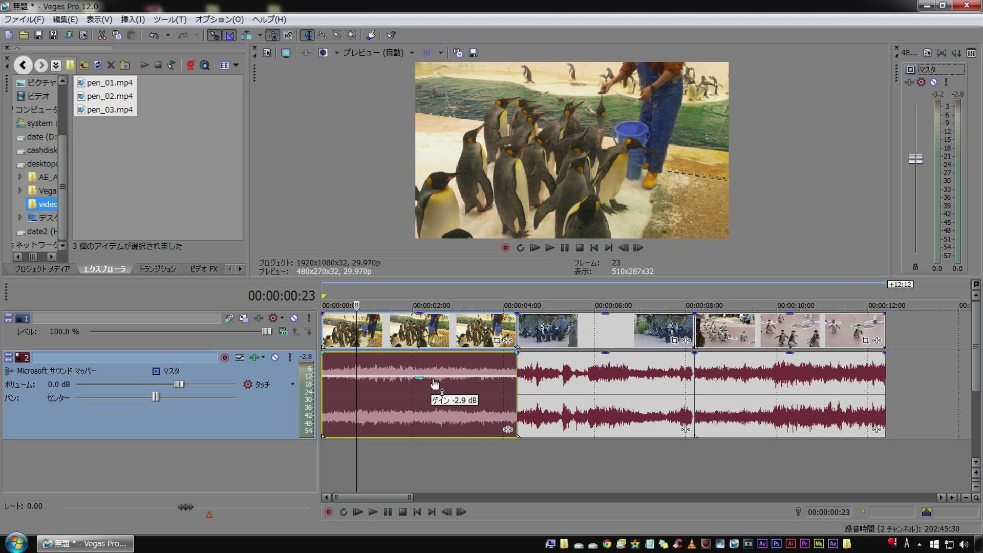
left_click_drag(435, 384, 438, 385)
left_click(470, 462)
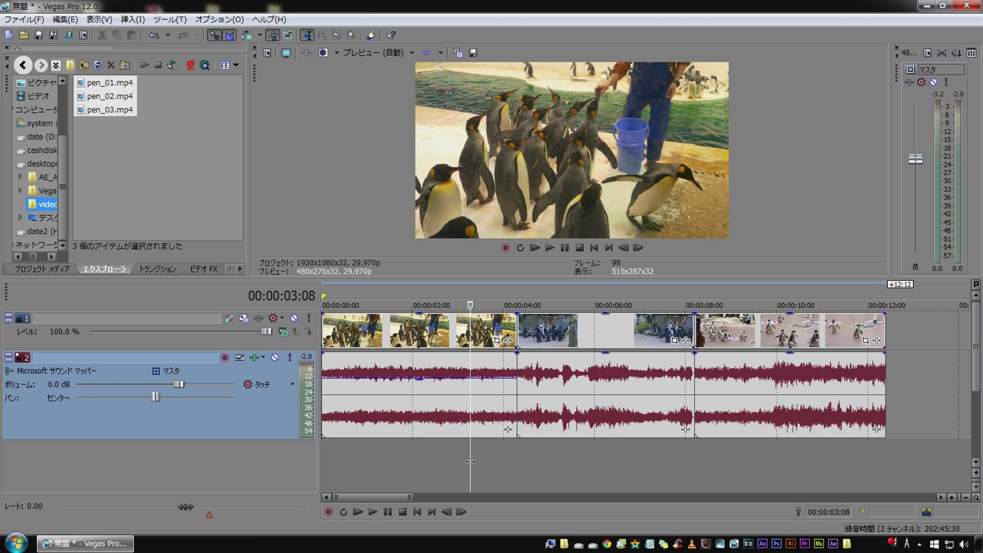
key("space")
left_click(431, 459)
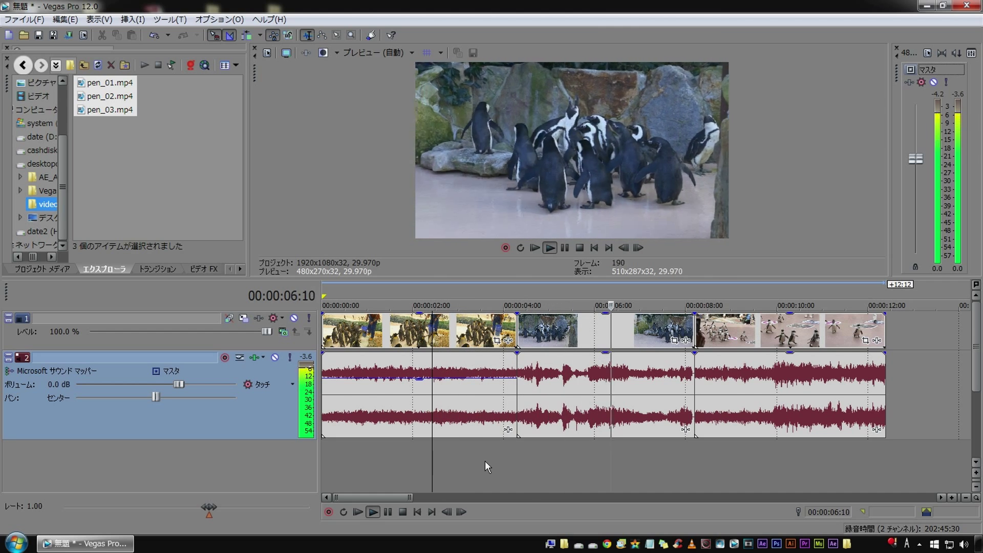
key("space")
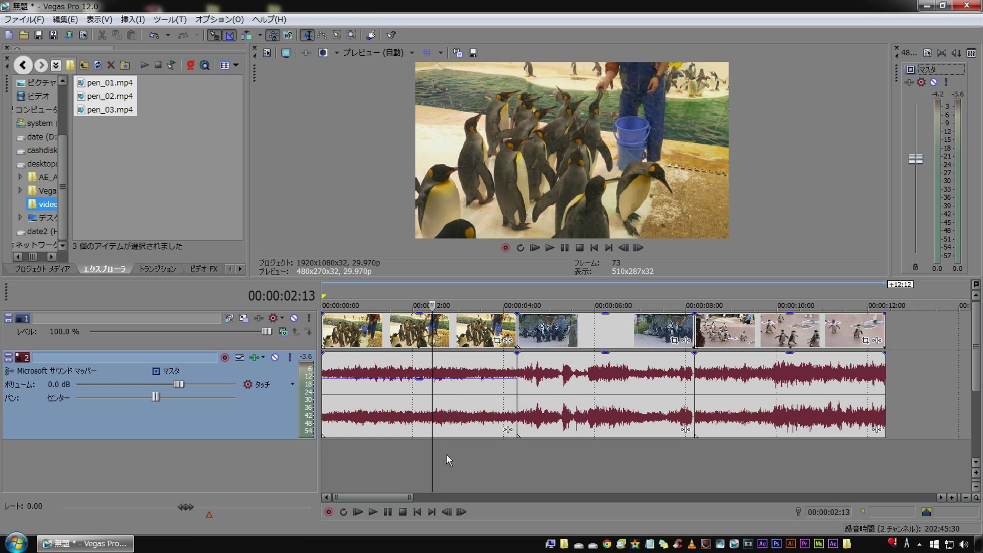
left_click(554, 469)
key("space")
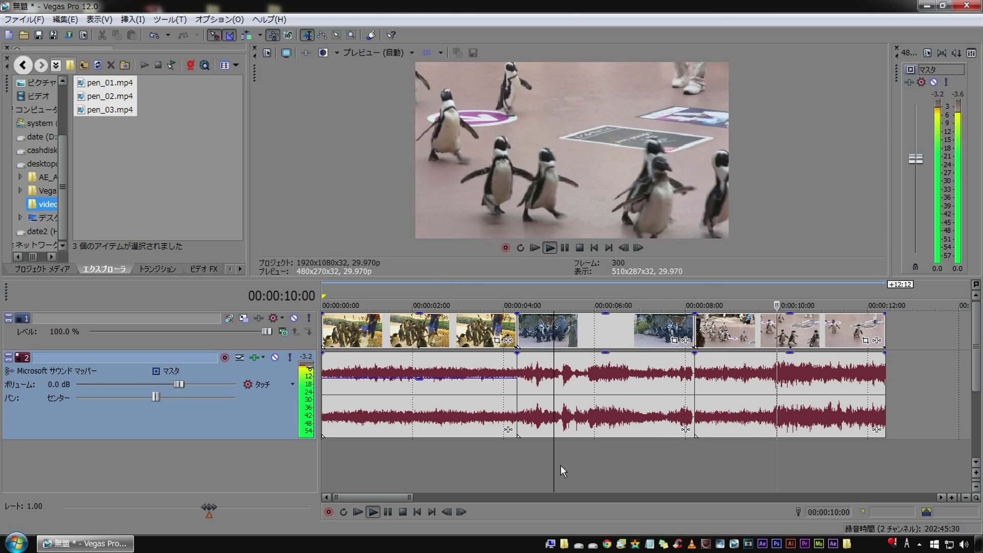
key("space")
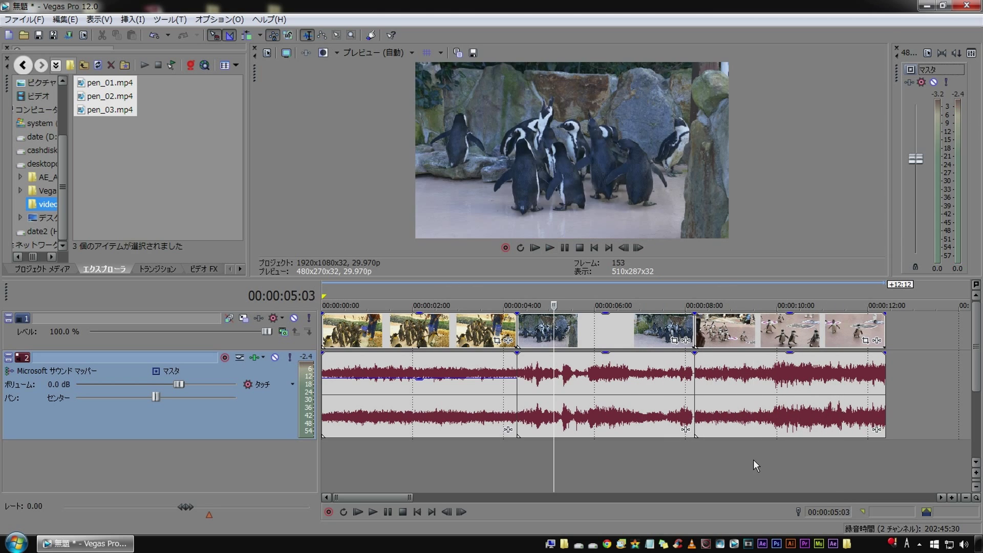
left_click(753, 459)
key("space")
left_click(742, 462)
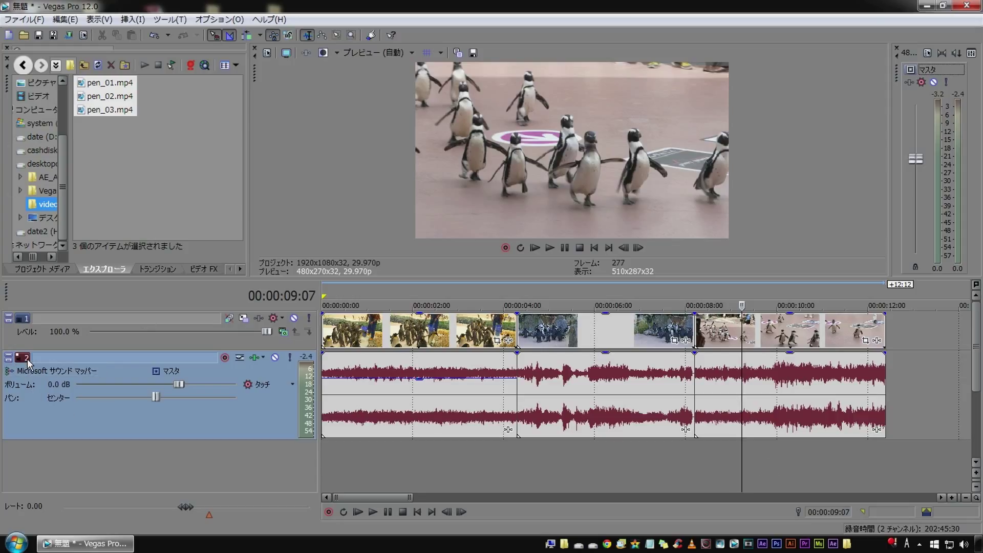
Add a volume envelope to audio track 2 via Insert > Audio Envelope > Volume.
left_click(138, 21)
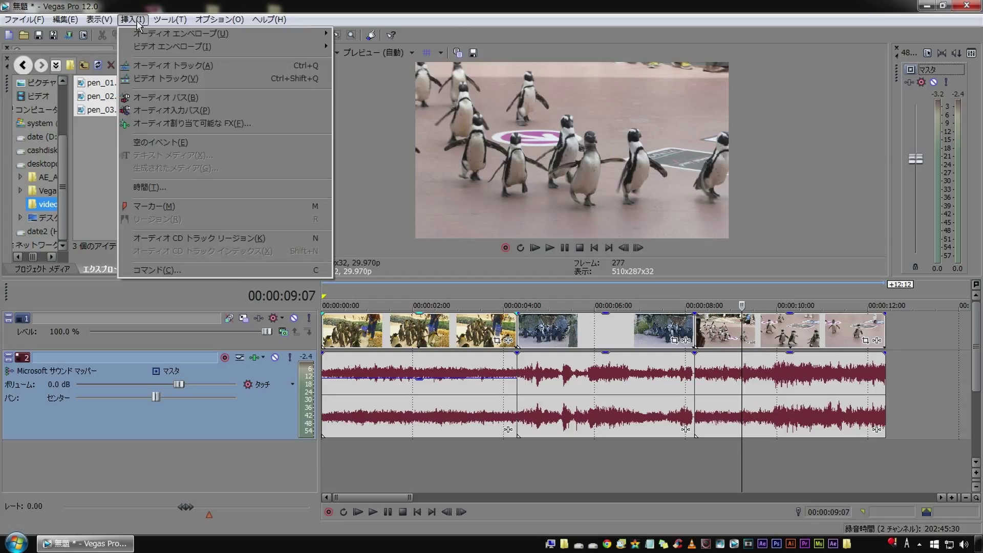
mouse_move(154, 38)
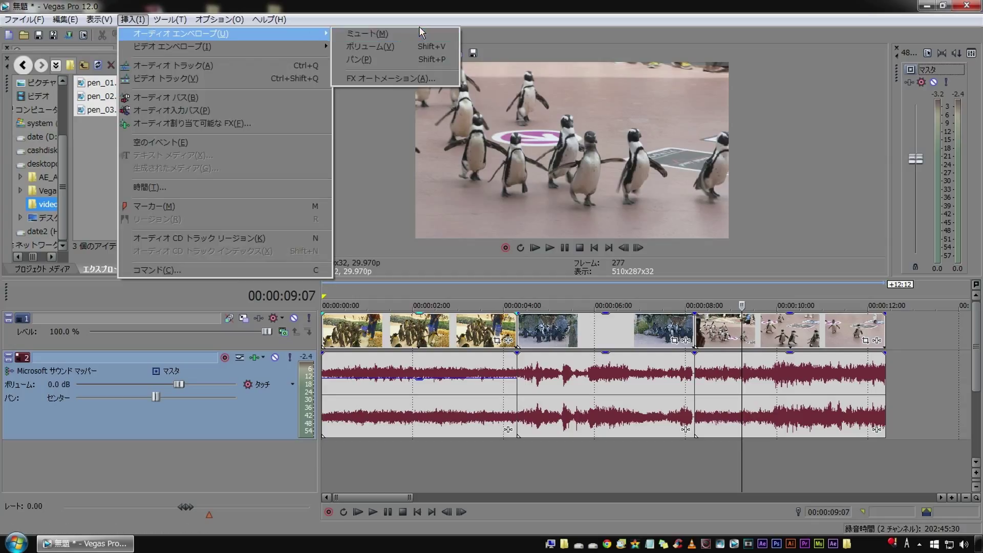
left_click(359, 59)
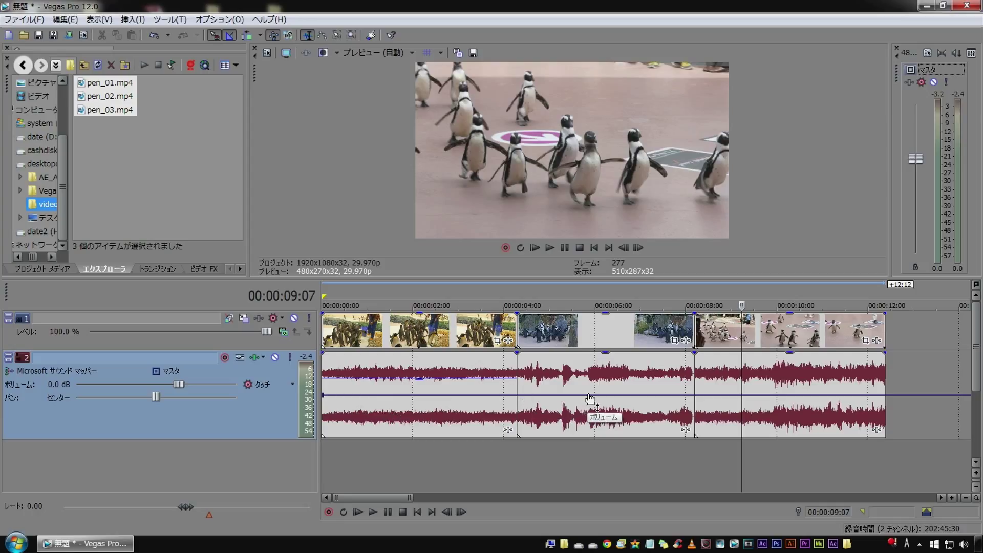
Add volume envelope points at about 09:23 and 10:13, dropping the later one to about -3.1 dB.
left_click(767, 395)
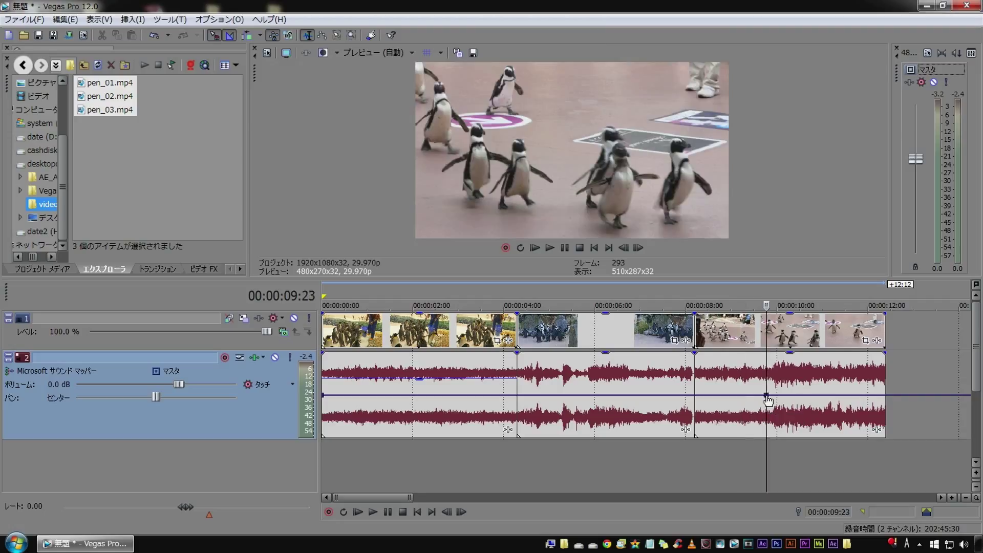
left_click(798, 395)
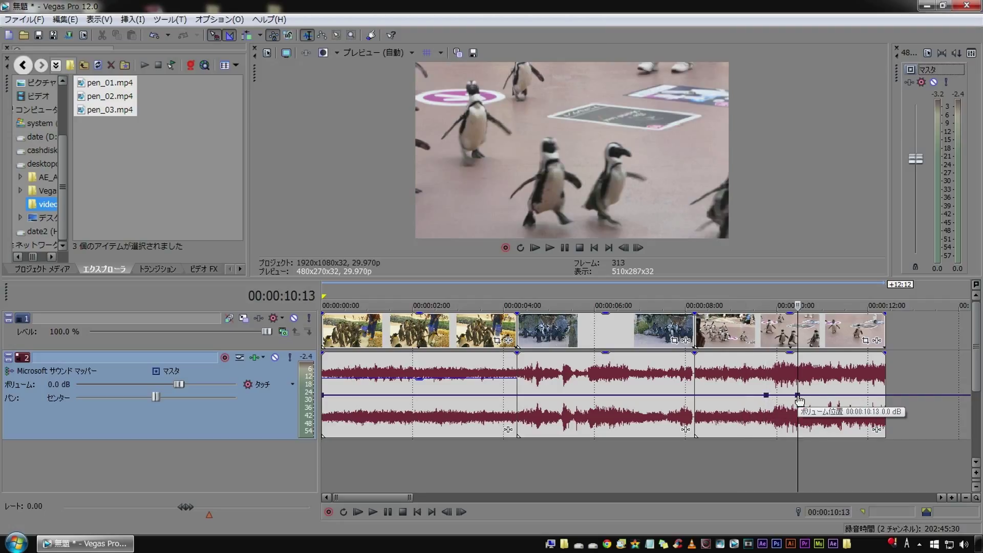
left_click_drag(798, 396, 793, 372)
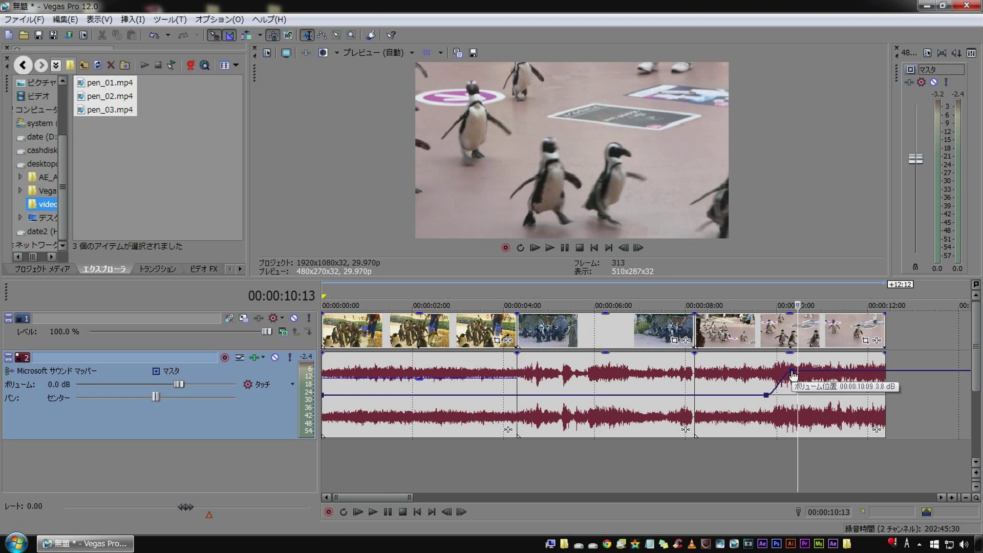
left_click_drag(792, 373, 778, 413)
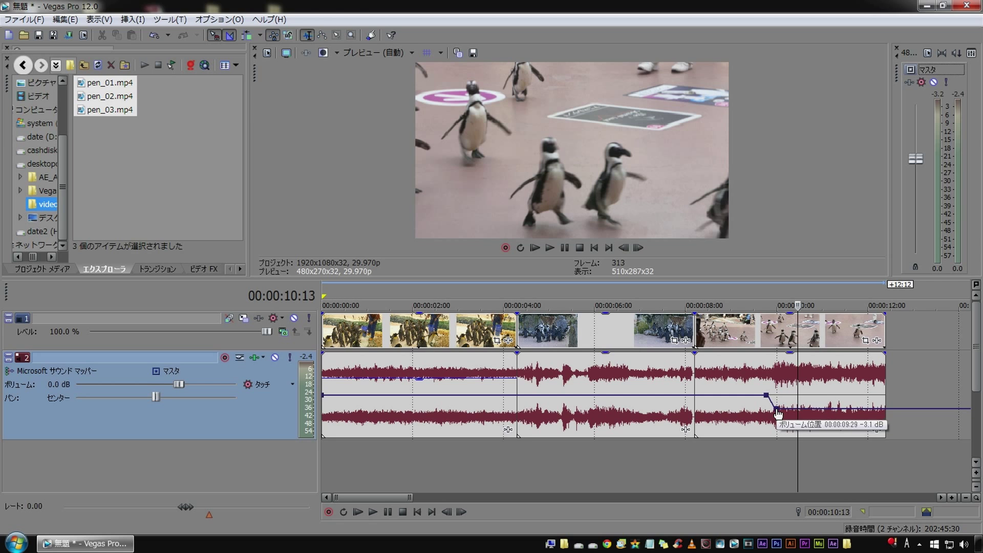
left_click(738, 466)
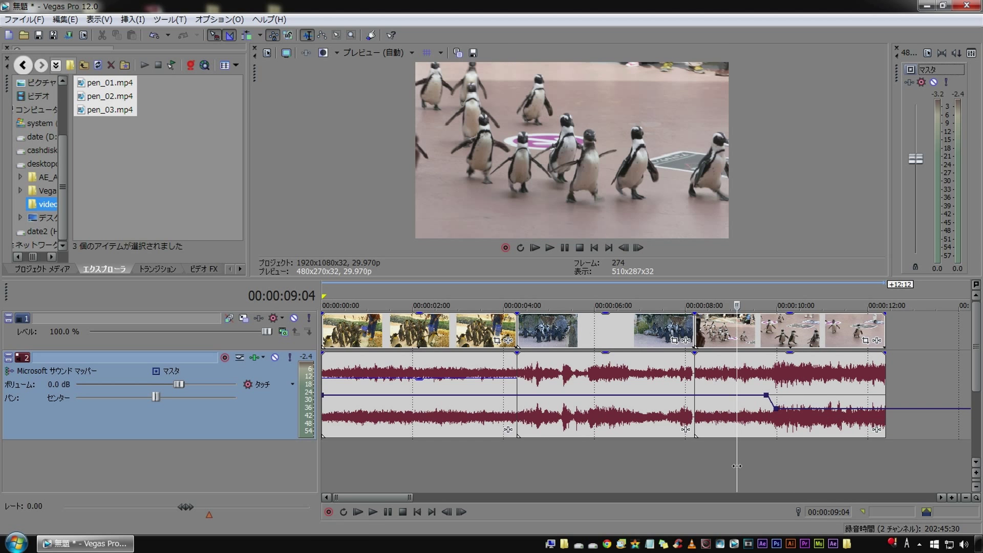
Play back the clips to hear the volume drop, including a pass from about 3:12.
key("space")
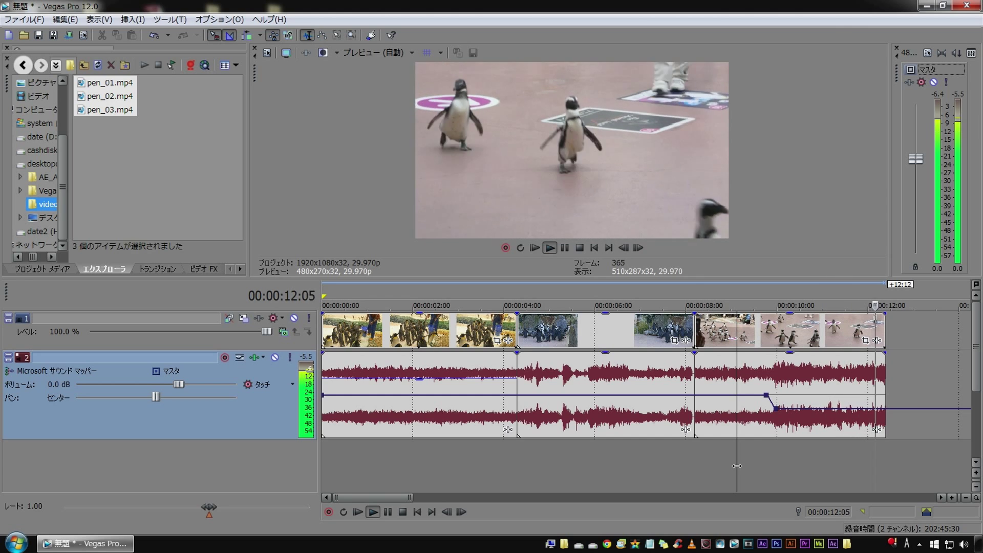
key("space")
left_click(478, 452)
key("space")
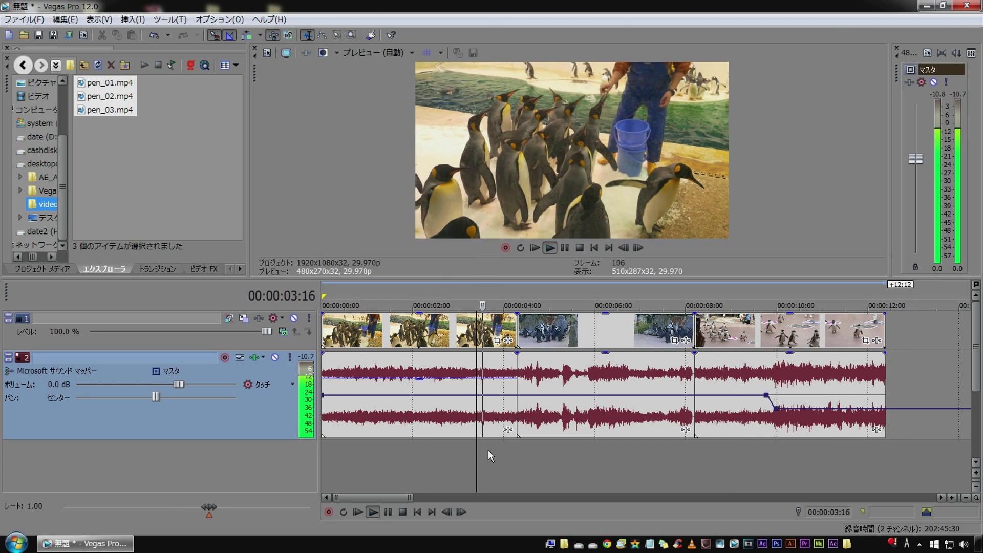
key("space")
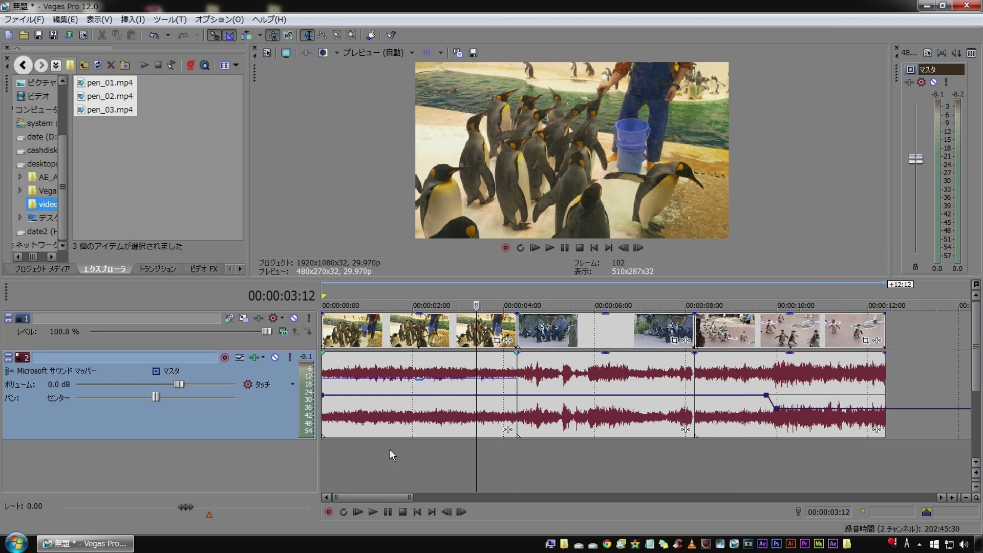
Raise the audio track volume slider to 1.1 dB and preview from about 2:09.
left_click_drag(181, 382, 192, 383)
left_click(426, 449)
key("space")
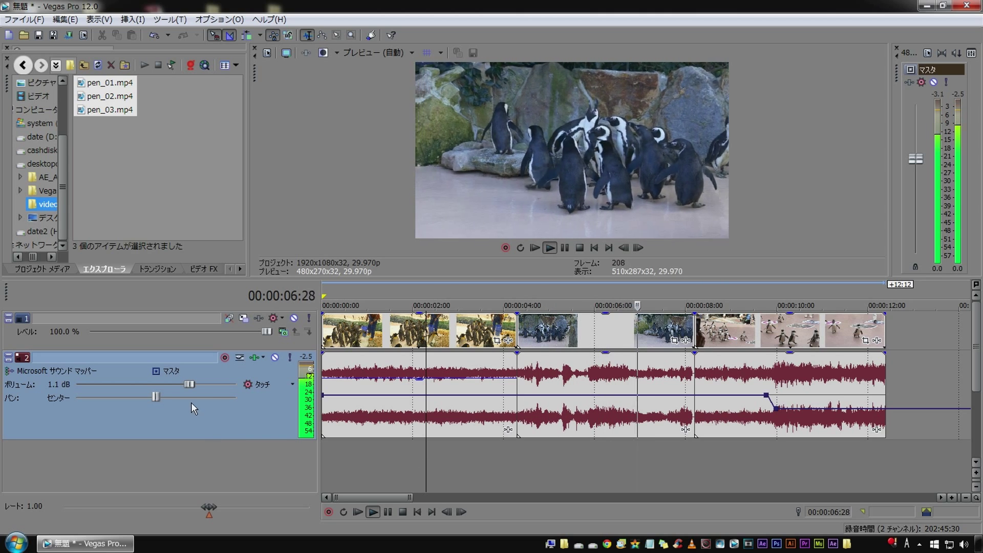
Raise the audio track volume to 4.8 dB and preview playback from about 2:00.
key("space")
left_click_drag(192, 382, 219, 382)
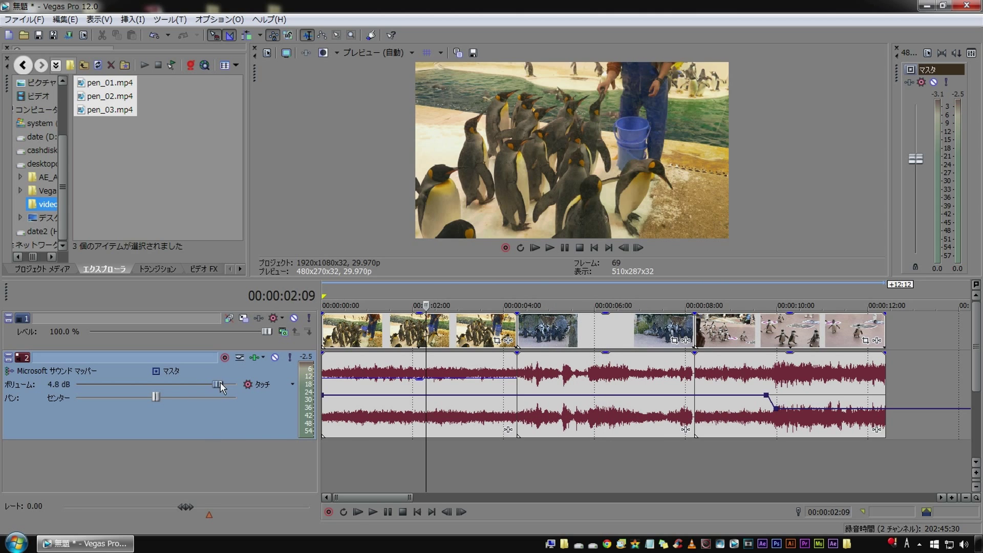
left_click(412, 462)
key("space")
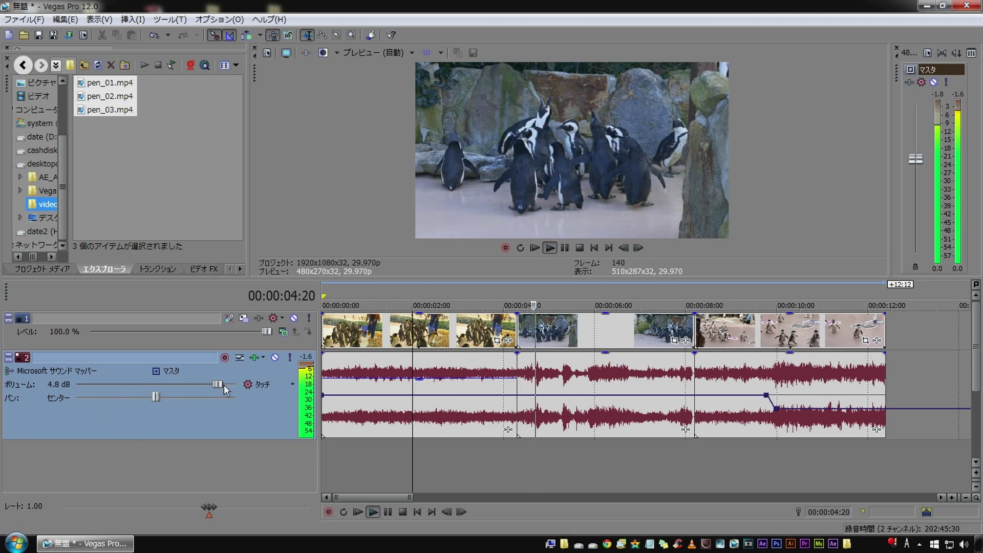
key("space")
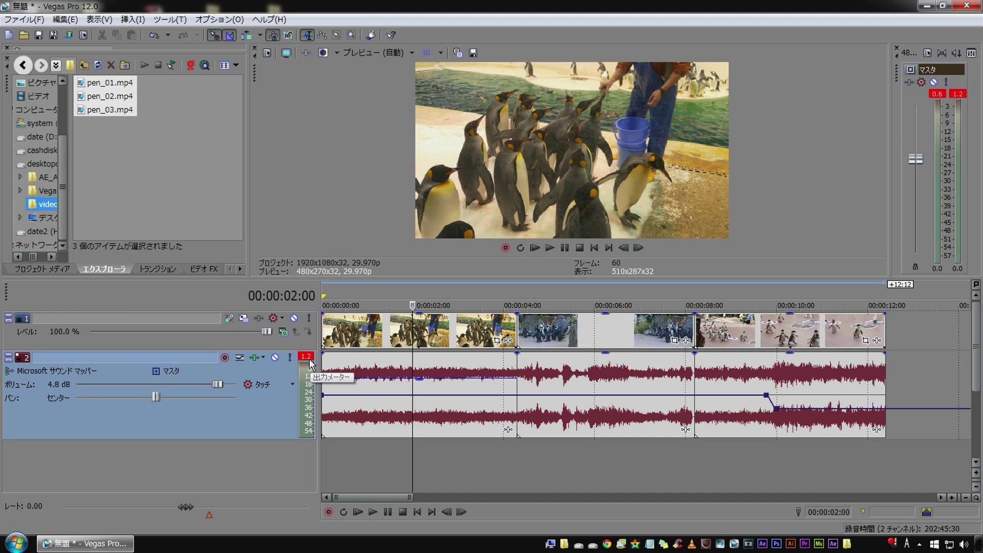
Play the penguin clips from near the start, around 00:00:00:18.
left_click(349, 461)
key("space")
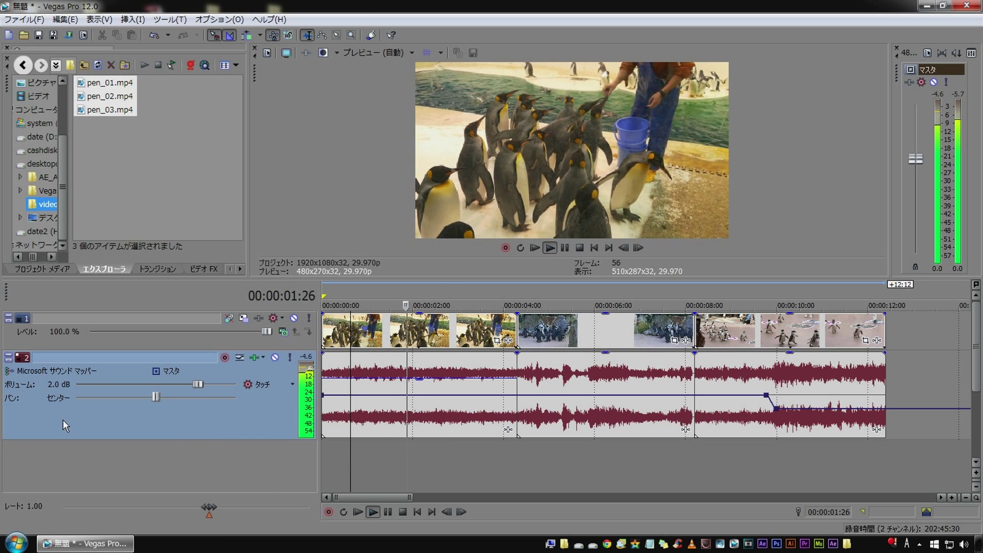